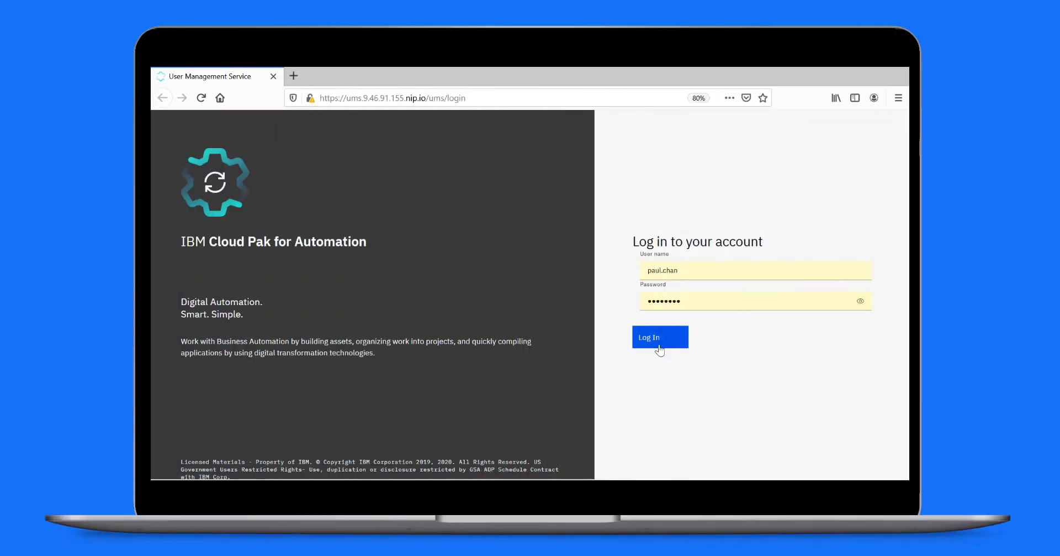
Step: Sign in and start a new workstream that begins with an Approval activity
left_click(658, 344)
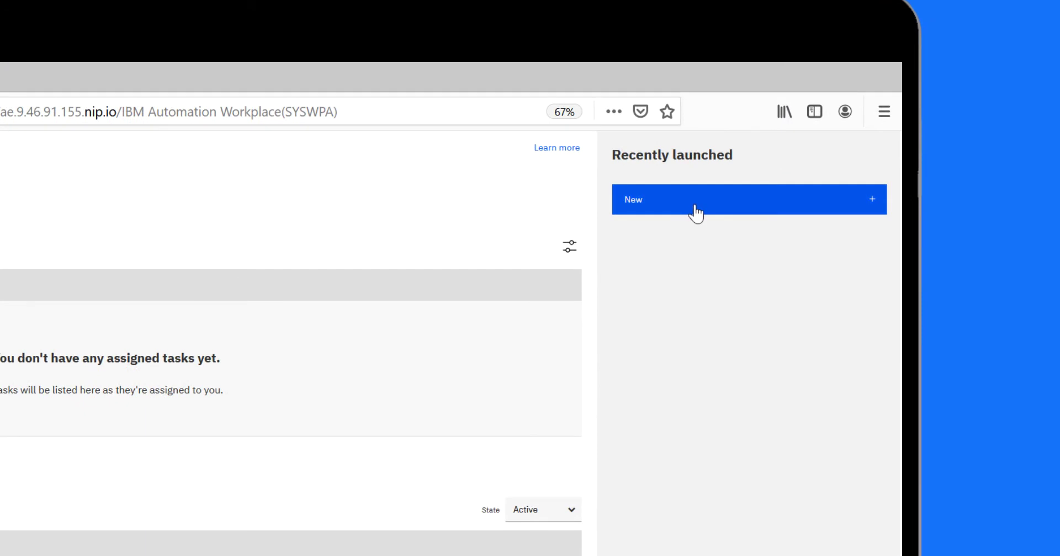
left_click(693, 213)
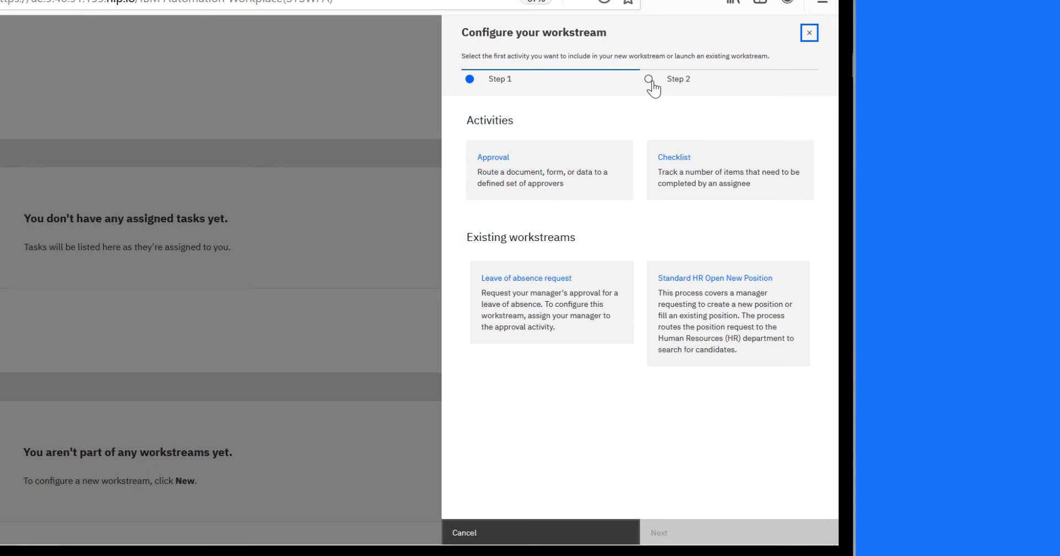
left_click(528, 163)
left_click(680, 535)
Step: Name it 'Approval for redesigned office floor plan' and describe the office's address, building and floor
left_click(474, 141)
type("Approval for redesi")
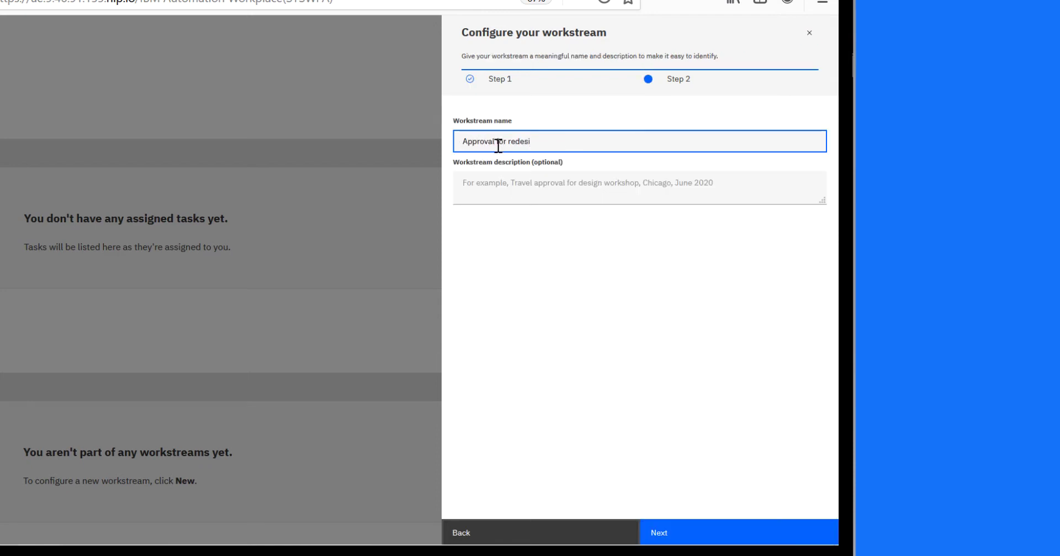
type("gned office floor plan")
left_click(481, 182)
type("New office floor plan for 8200 Warden ")
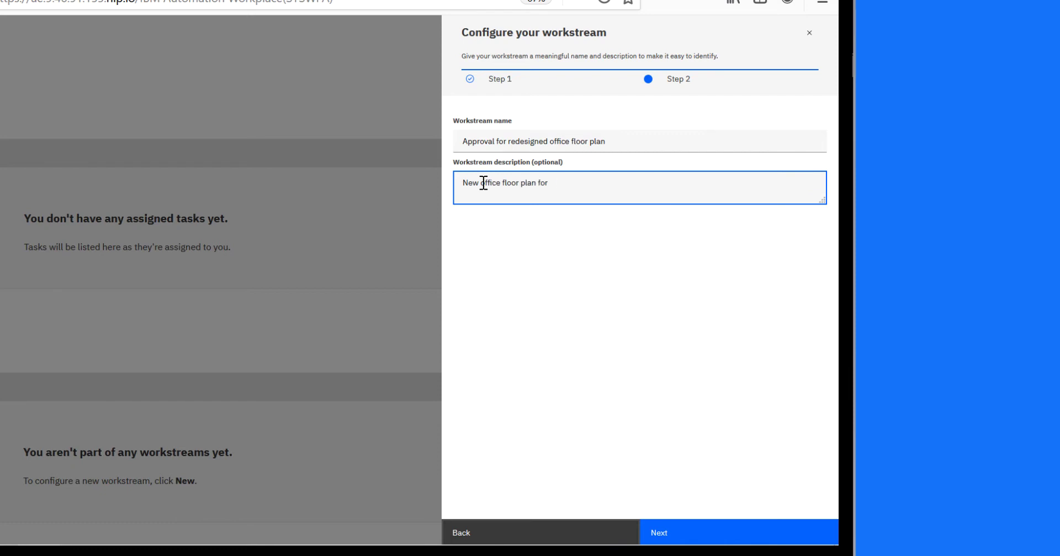
type("Ave, building D, floor 3")
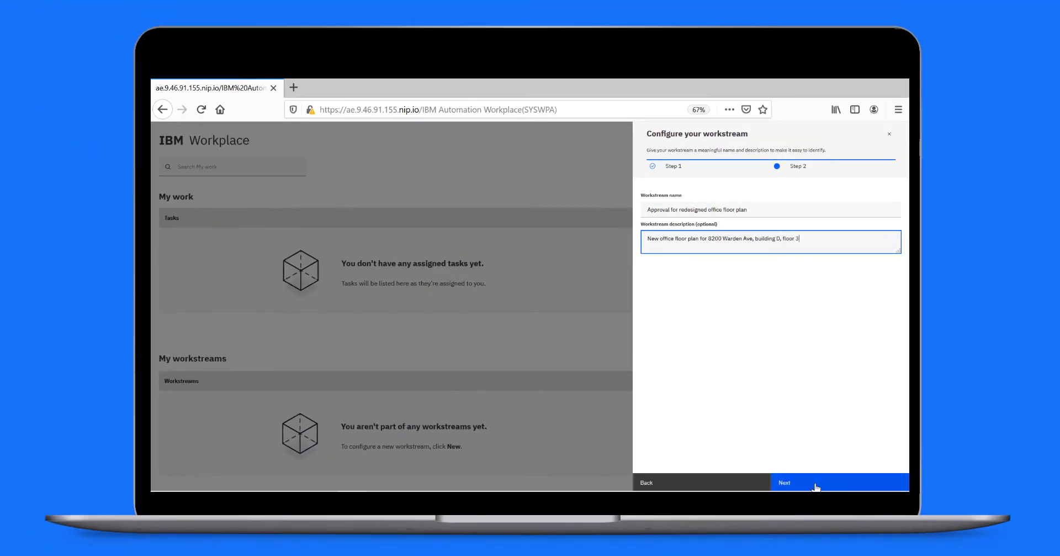
Step: Rename the activity 'Approval request for D3-8200 Warden floor plan' and add review-and-approve instructions
left_click(816, 483)
triple_click(312, 207)
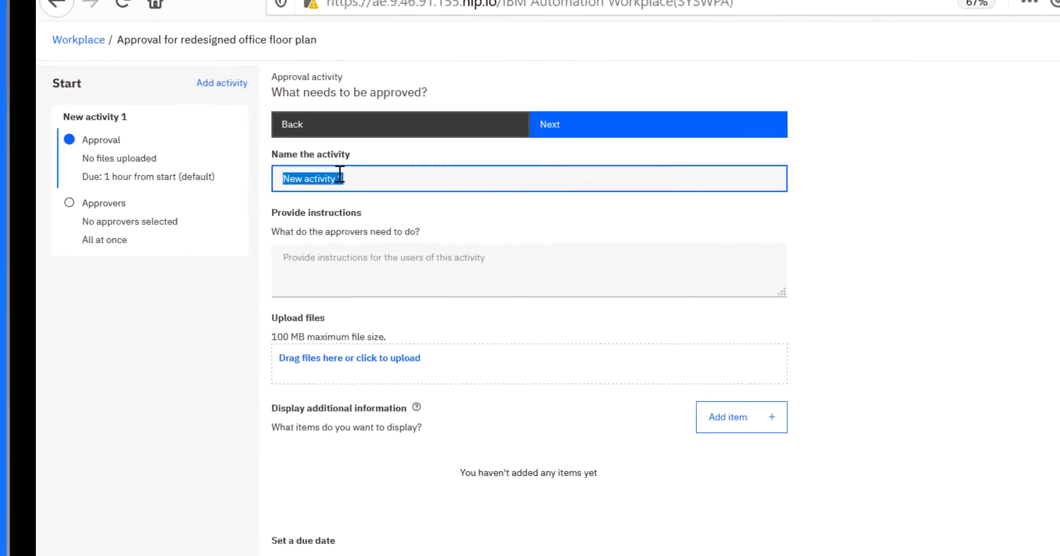
type("Approval request for ")
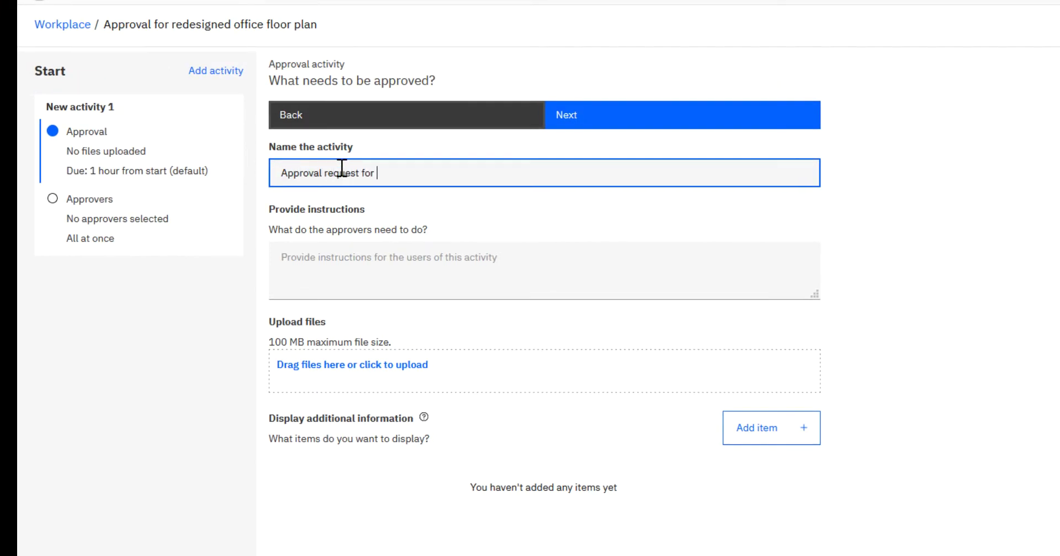
type("D3-8200 Warden floor plan")
left_click(307, 270)
type("Please, review the attached floor plan and approve. Thank you.")
Step: Attach the floor plan file 8200WardenAve_OfficePlan_2020.docx to the approval
left_click(418, 369)
left_click(508, 86)
left_click(645, 401)
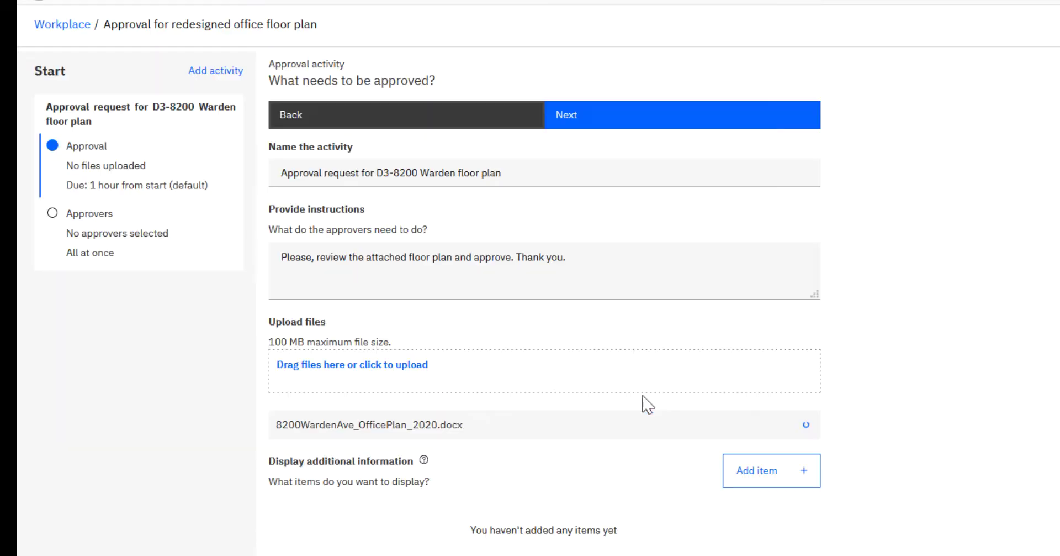
Step: Add a multi-line text item named 'Address of redesigned office'
left_click(755, 471)
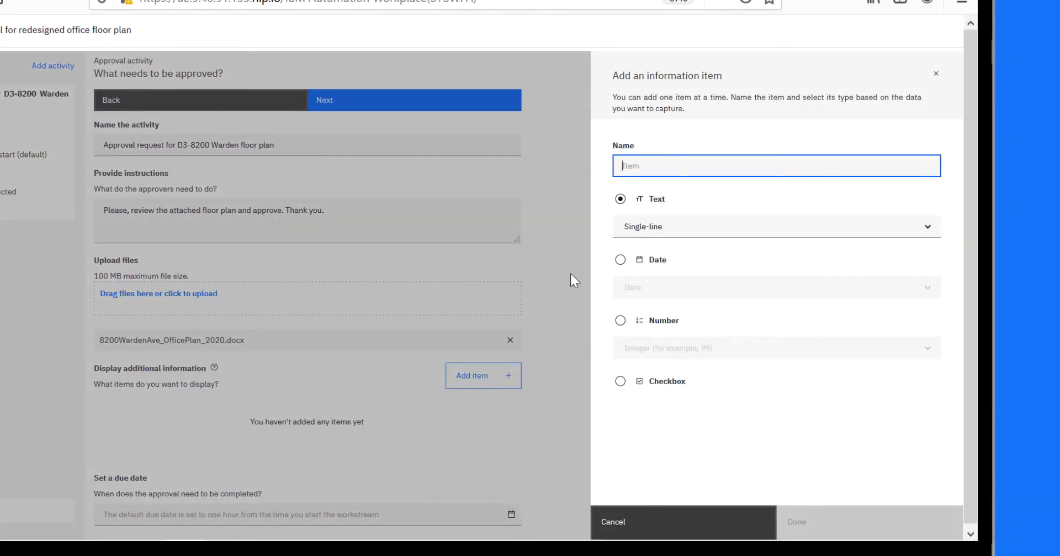
type("Address of redesigned office")
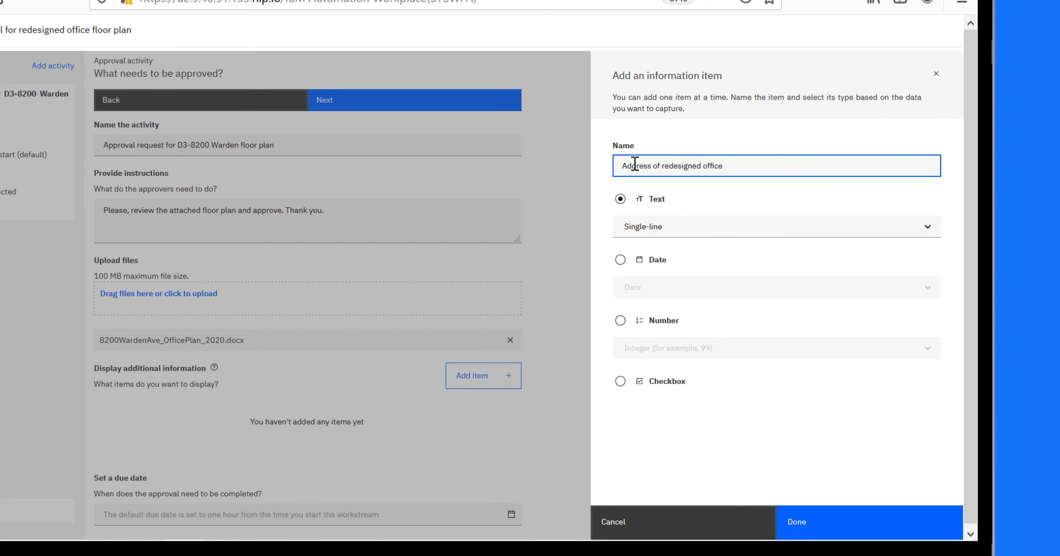
left_click(661, 225)
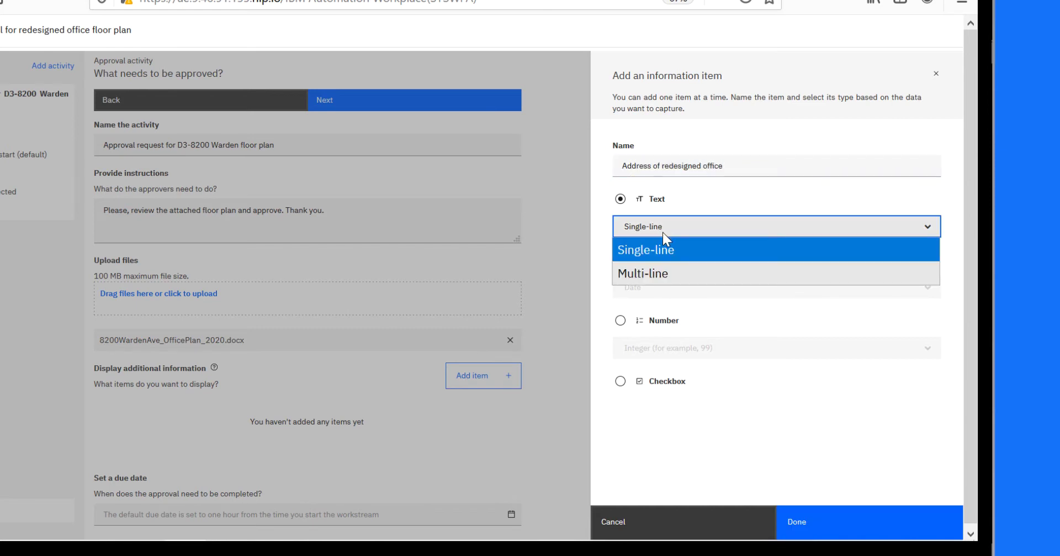
left_click(676, 272)
left_click(795, 521)
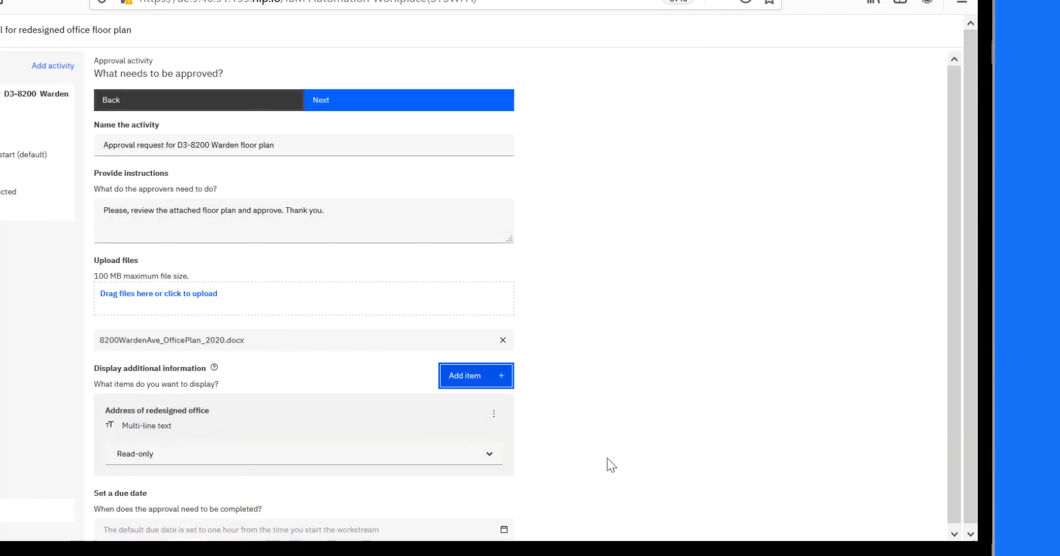
Step: Add a date item 'Date for plan to be implemented by' and a multi-line 'Additional comments' item
left_click(489, 381)
type("Date for plan to be implemented by")
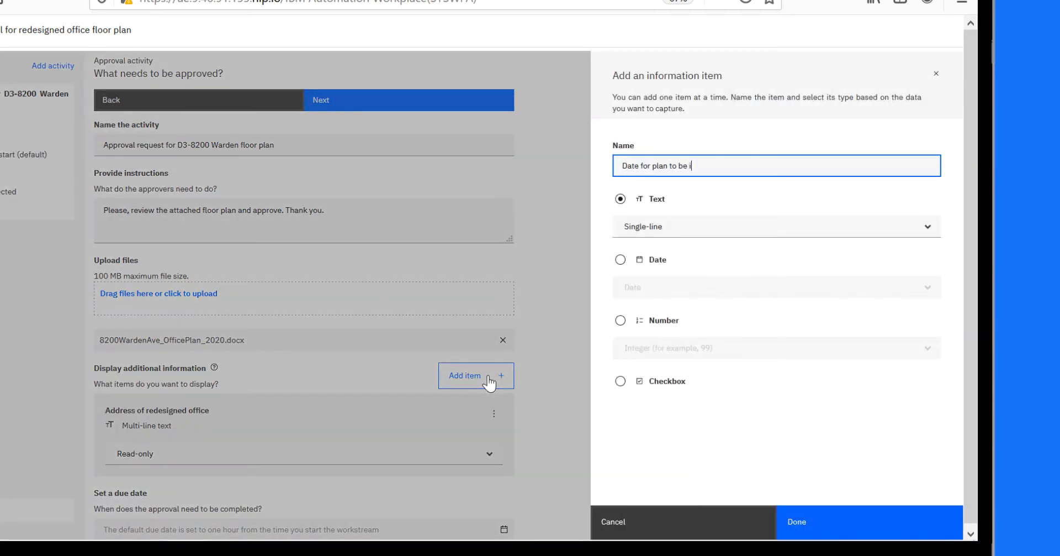
left_click(621, 261)
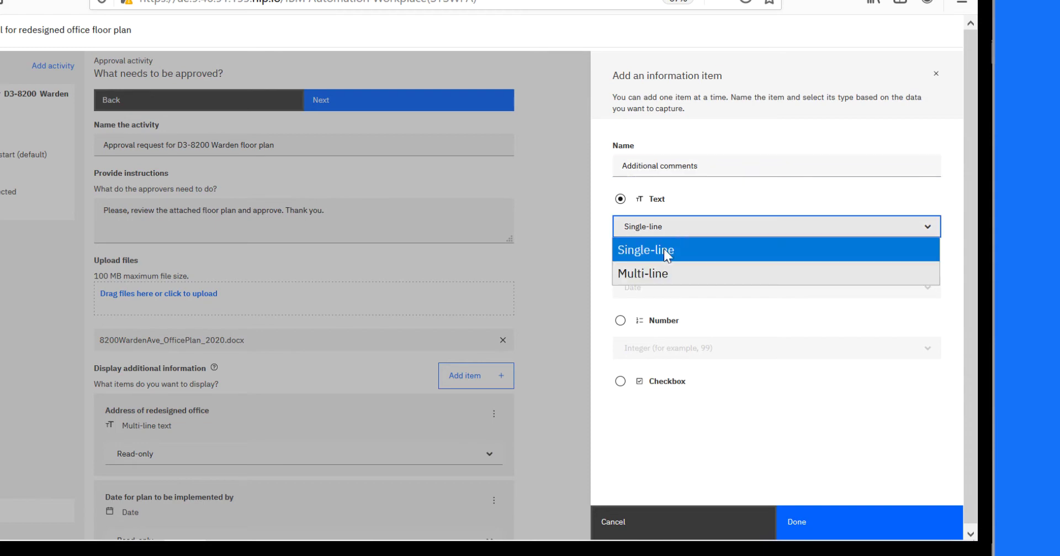
left_click(679, 276)
left_click(802, 530)
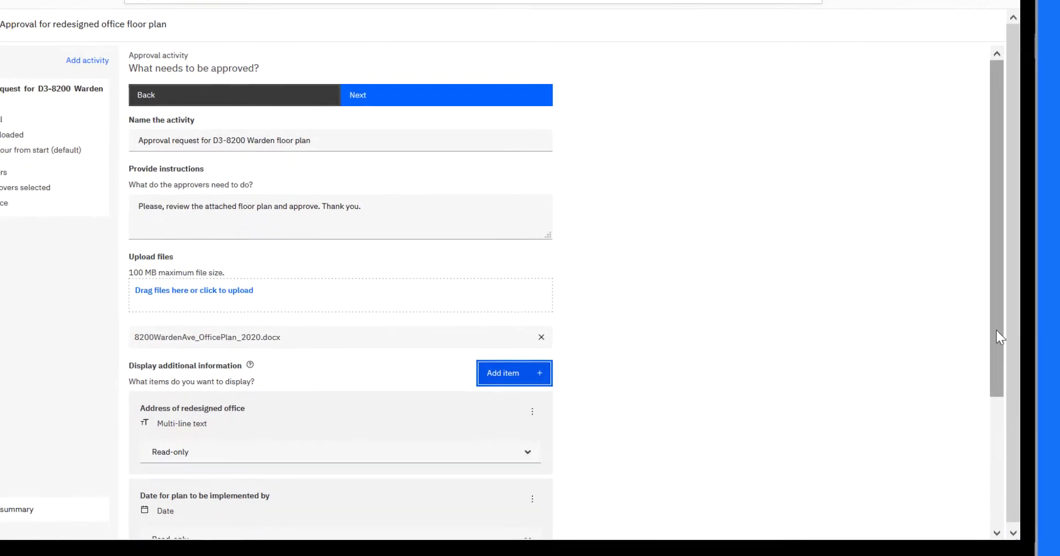
scroll(469, 277, "down", 1)
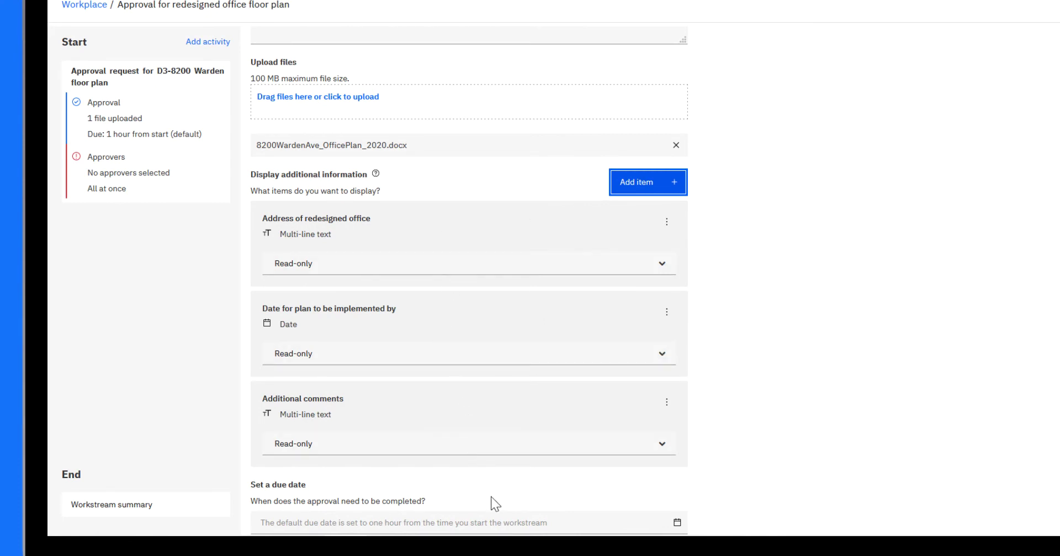
Step: Set the approval due date to June 12, 2020
left_click(504, 523)
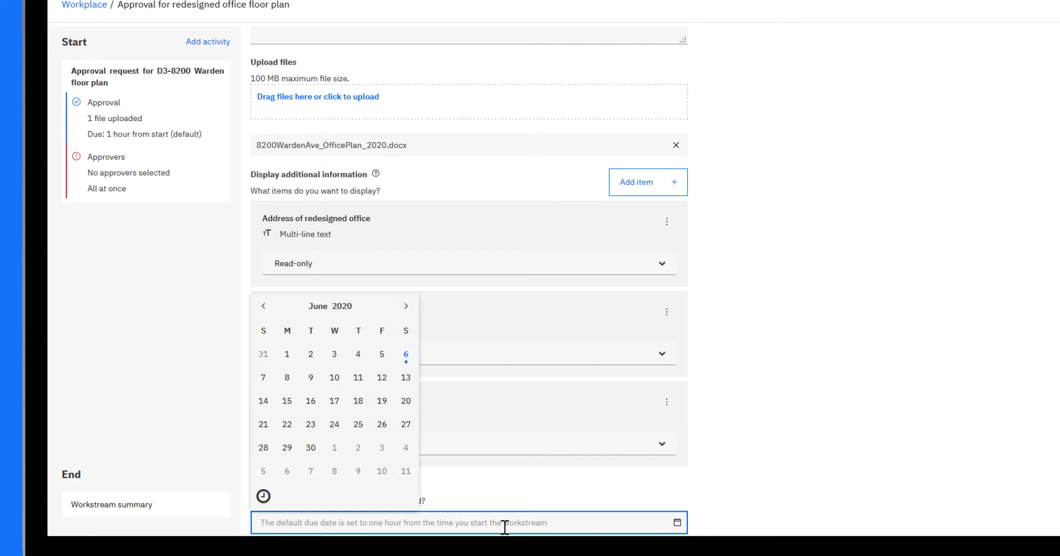
left_click(382, 378)
scroll(382, 381, "up", 5)
Step: Find the manager through a user search and add them as the sole approver
left_click(617, 88)
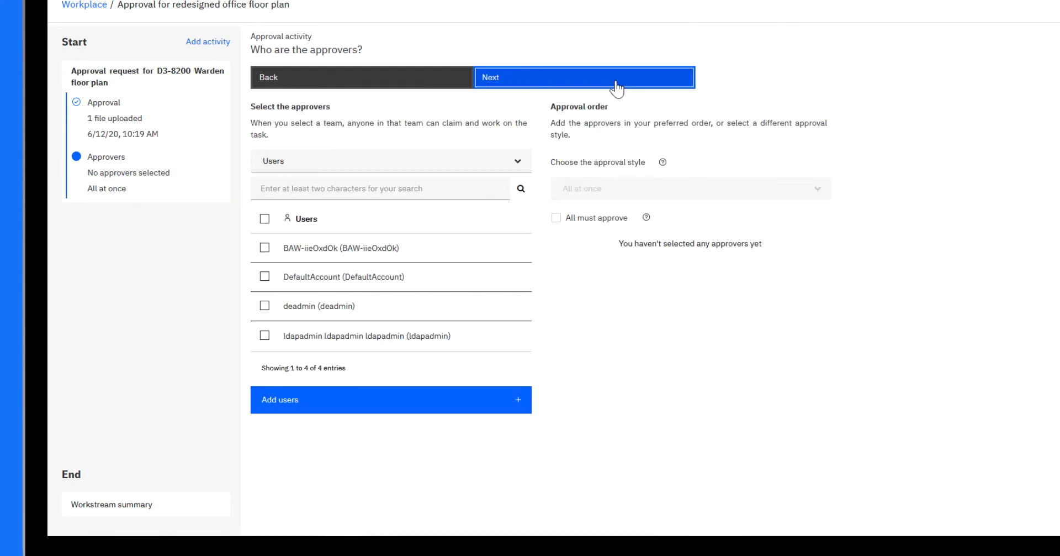
left_click(287, 186)
type("ed")
left_click(520, 188)
left_click(264, 250)
left_click(392, 379)
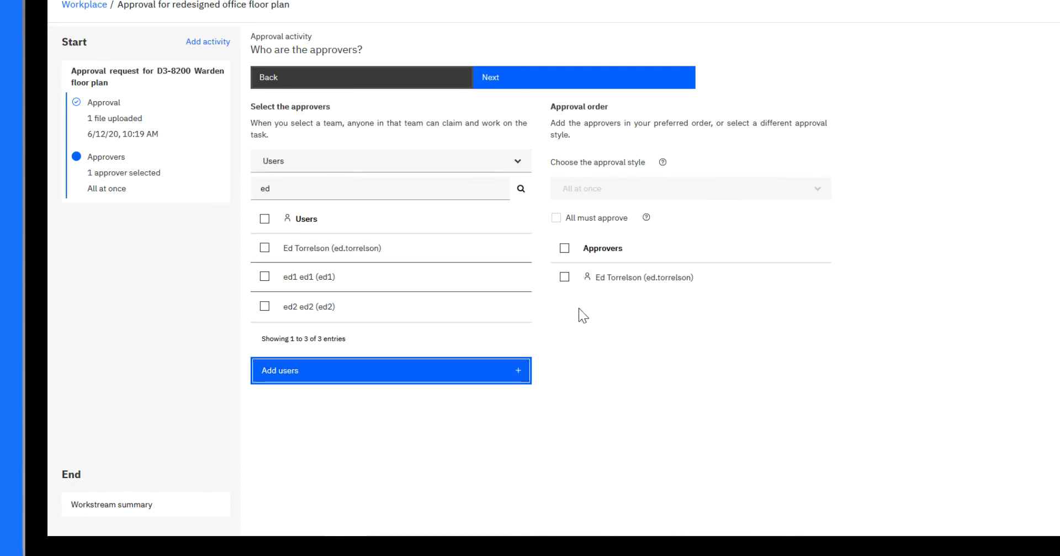
Step: On the workstream summary, set notifications to 'Notify me' and run the workstream
left_click(618, 91)
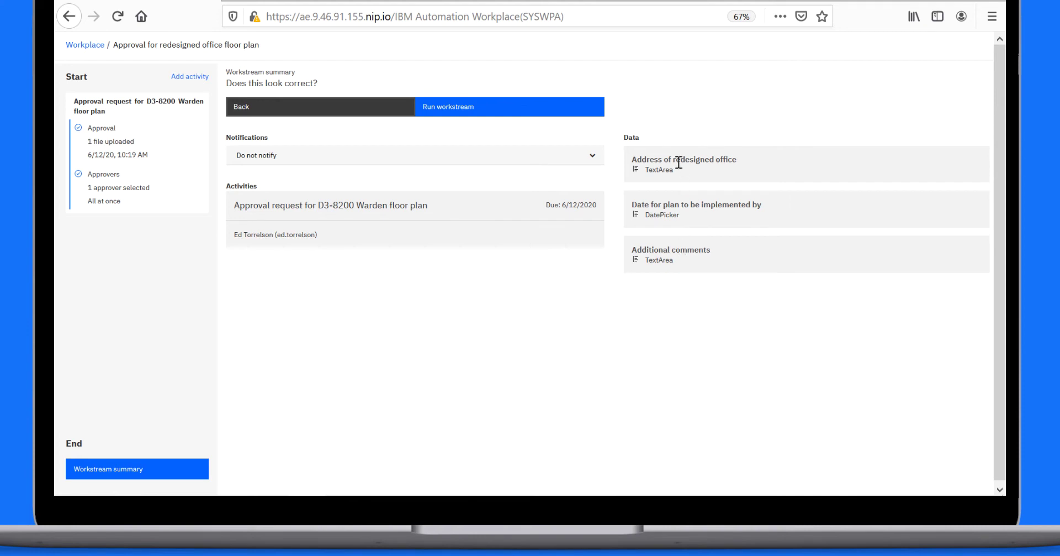
left_click(594, 155)
left_click(407, 197)
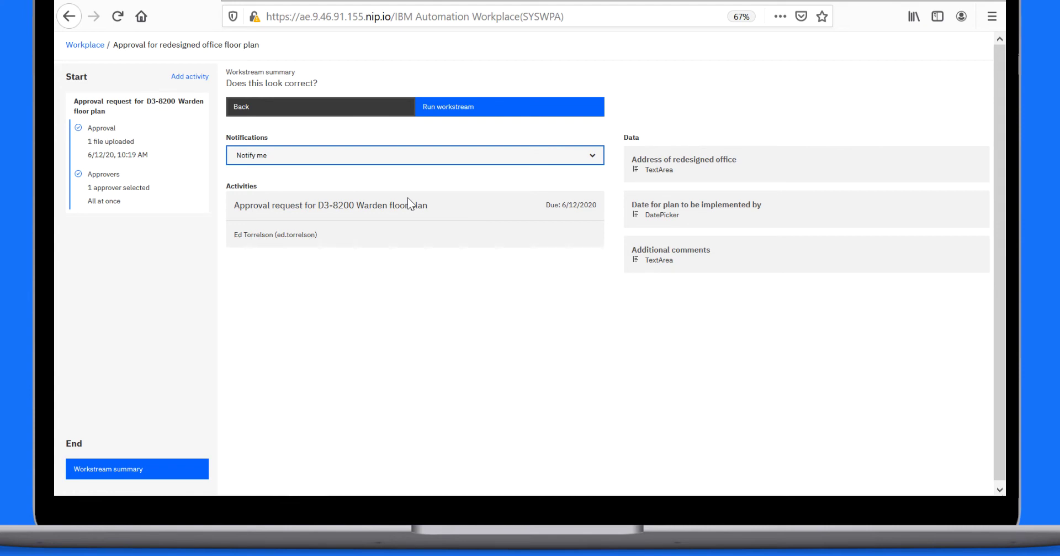
left_click(529, 113)
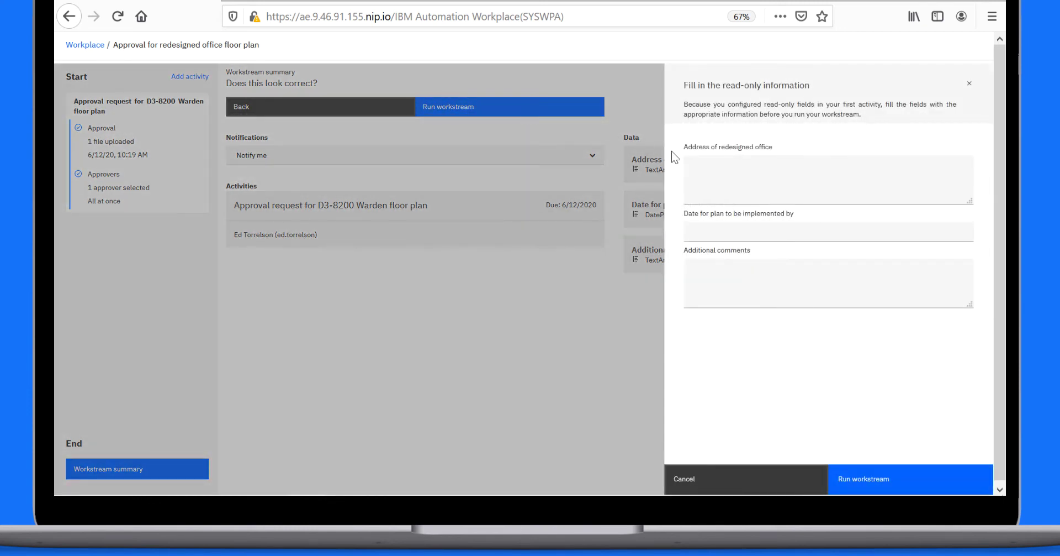
Step: Paste the office address and set the implementation date to July 31, 2020
left_click(698, 166)
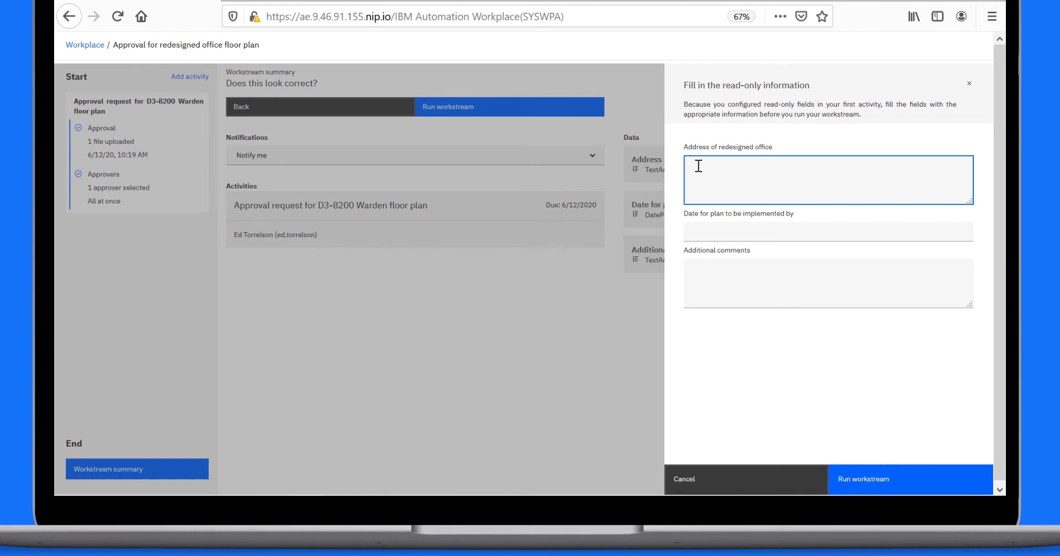
type("IBM Markham Lab 8200 Warden Ave Markham, ON L6G 1C7")
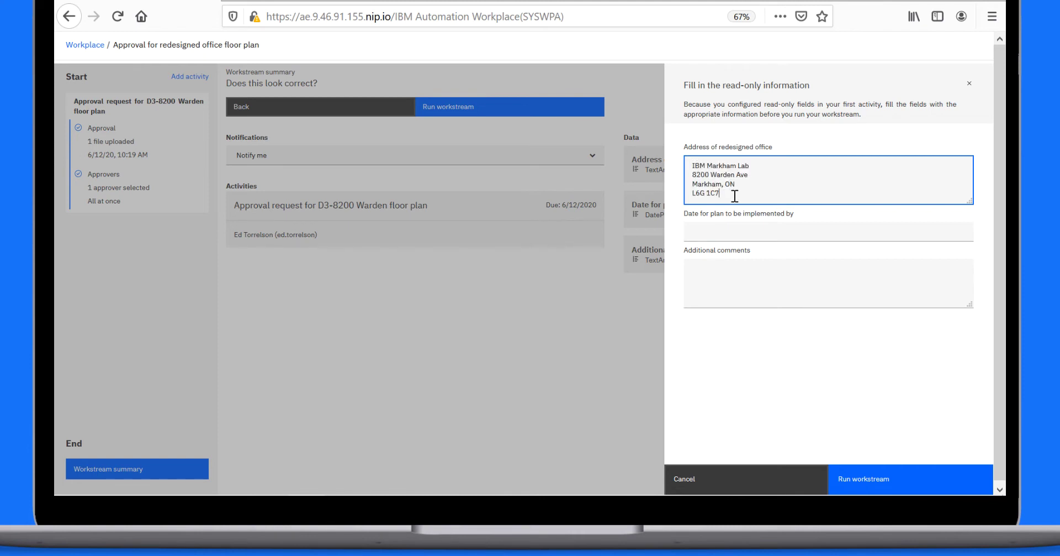
left_click(703, 230)
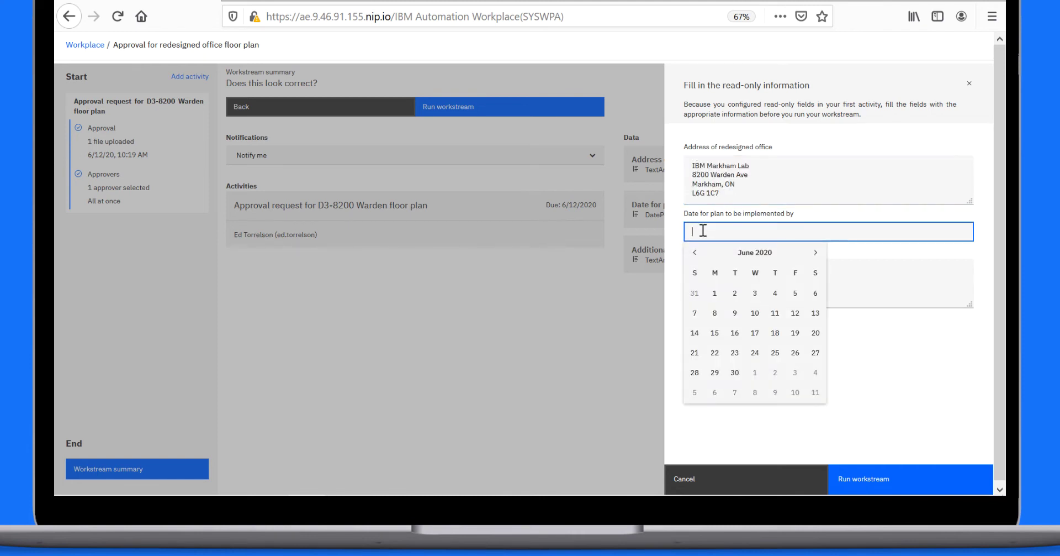
left_click(815, 253)
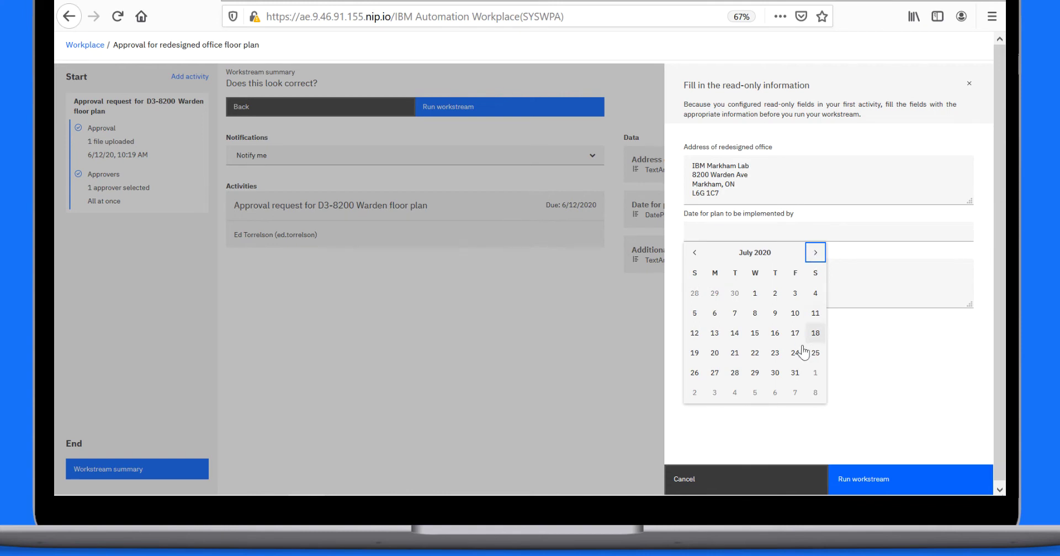
left_click(796, 373)
Step: Paste the return-to-office wave plan comments and run the workstream
left_click(691, 268)
type("A three-wave return to office is planned. Waves 1 and 2, critical personnel only. Wave 3, most employees on alternate schedule.")
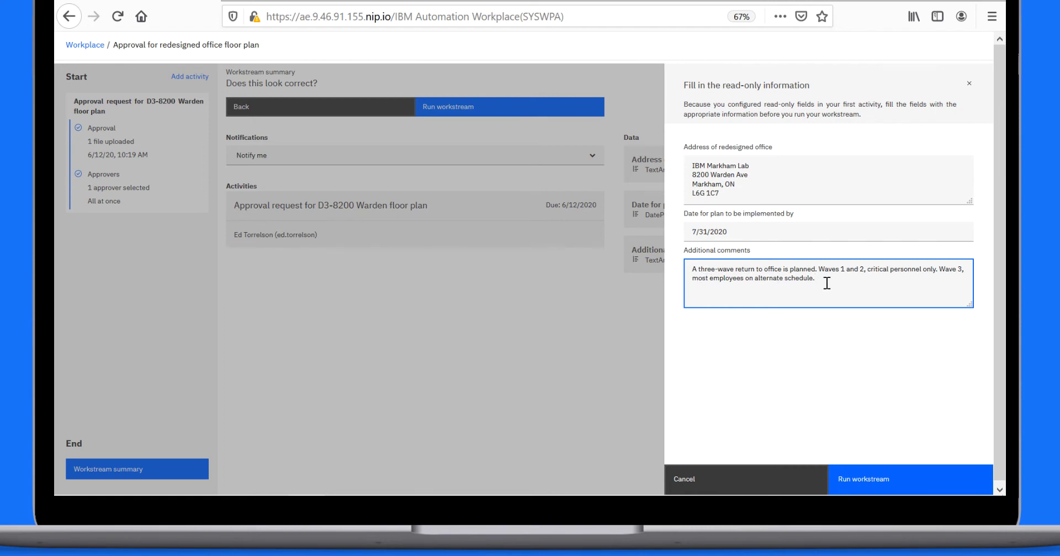
left_click(859, 486)
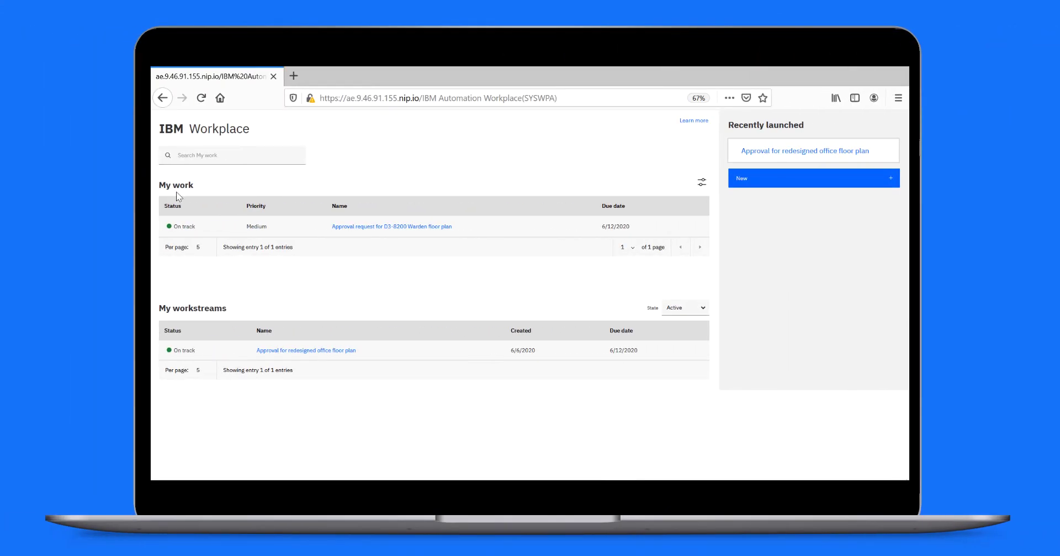
Step: Open the 'Approval request for D3-8200 Warden floor plan' task under My work
left_click(408, 227)
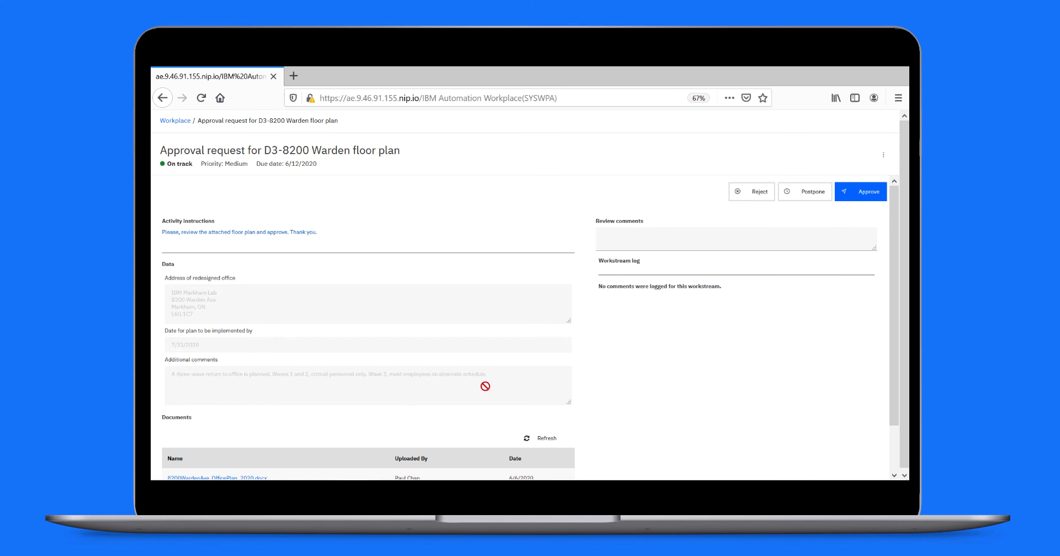
Step: Open the attached floor plan docx in Word to review it, then close it
left_click(893, 457)
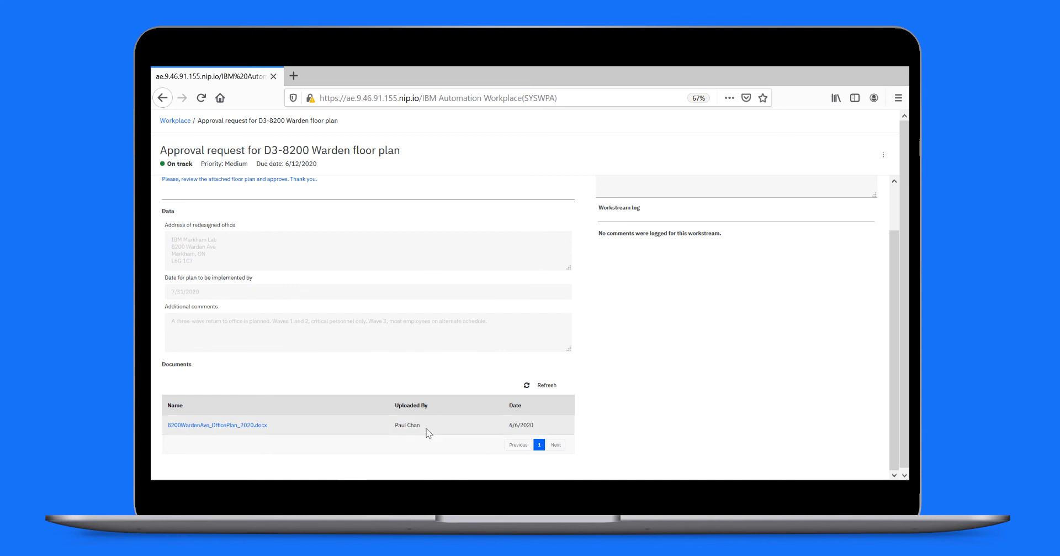
left_click(257, 426)
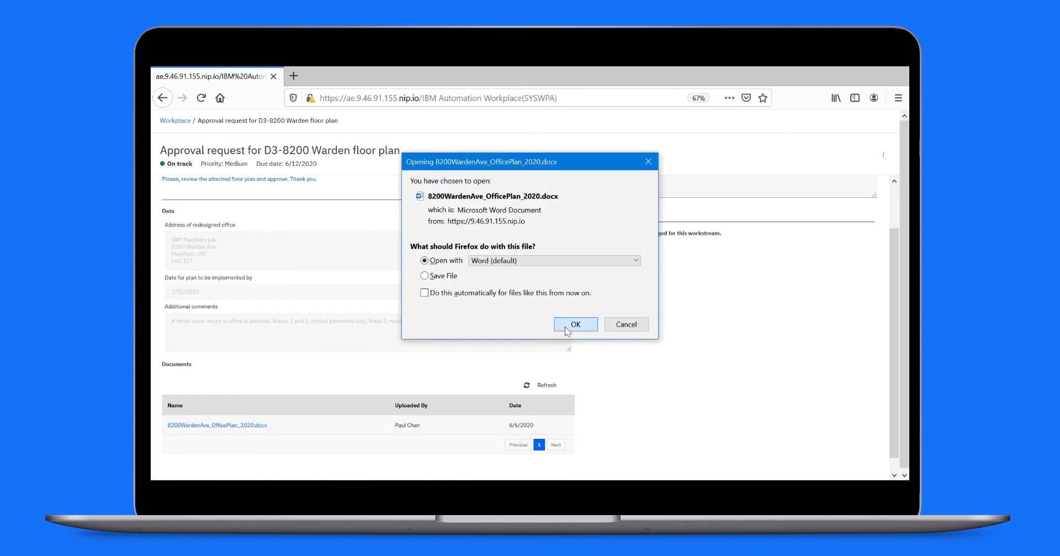
left_click(575, 325)
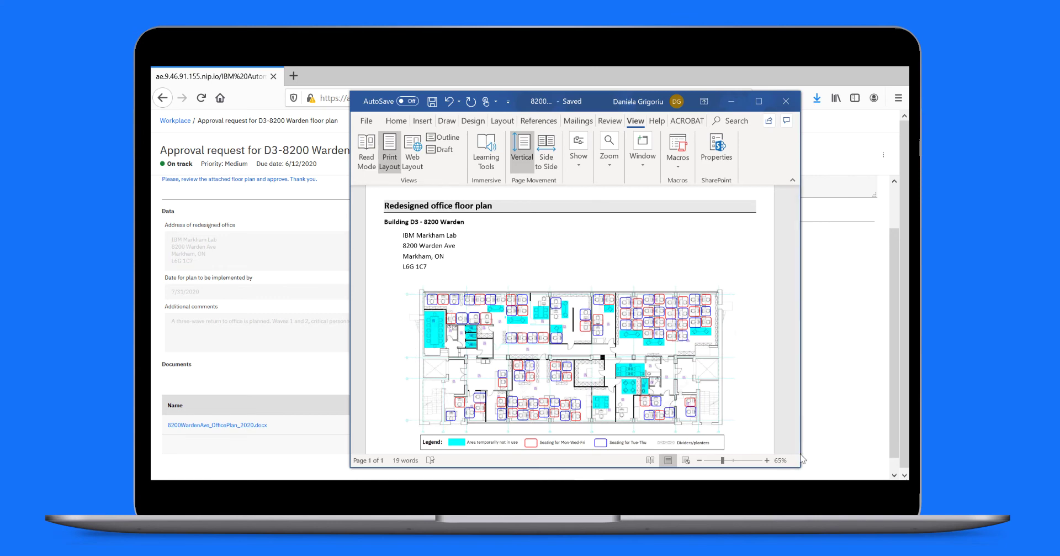
left_click(786, 102)
Step: Comment 'Nice work. This plan works well for us. Approved.' and approve the request
left_click(611, 238)
type("Nice work. This plan works well for us. Approved.")
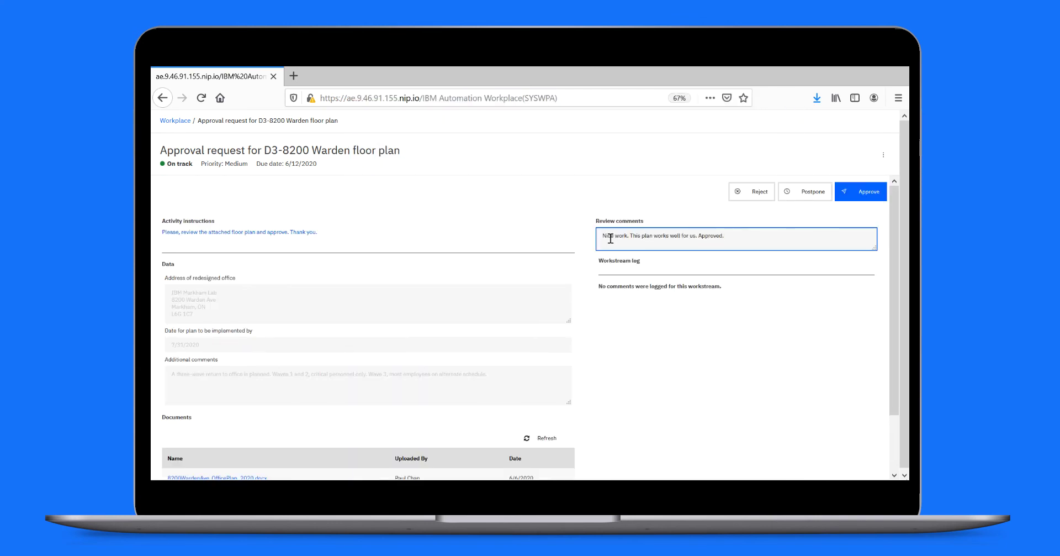
left_click(871, 201)
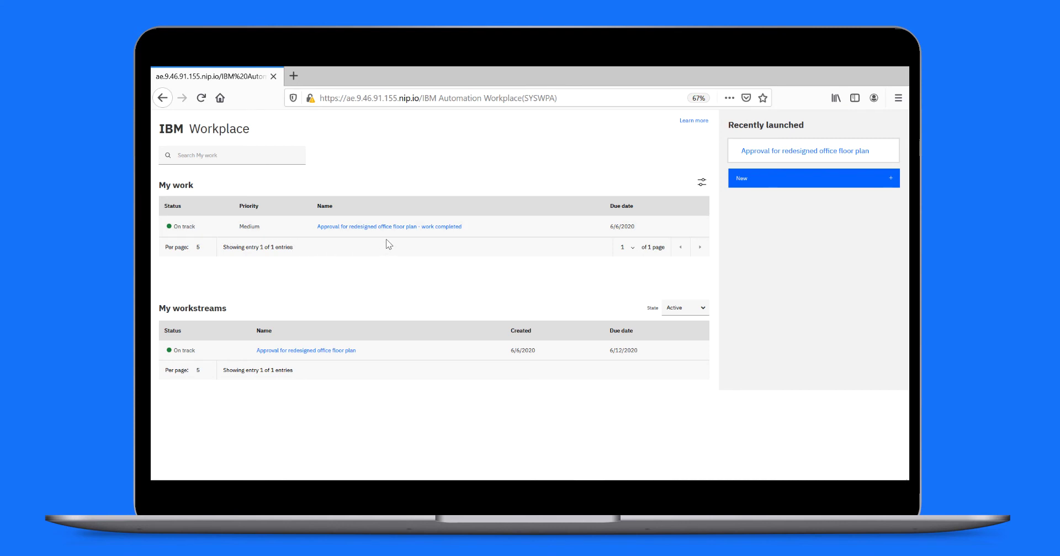
Step: Open the floor-plan workstream's work-completed notice from My work
left_click(449, 233)
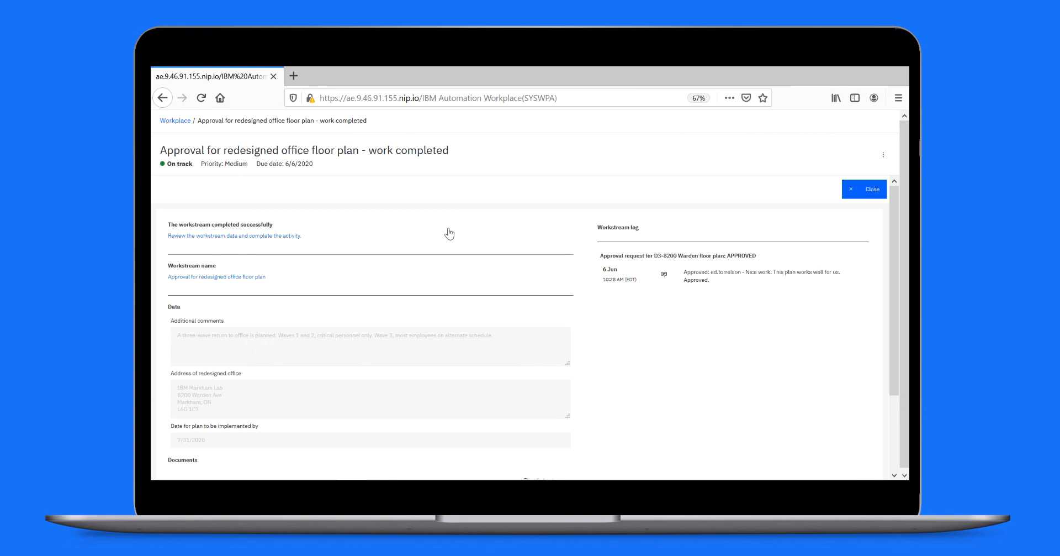
Step: Close the notice and filter My workstreams to show only the Completed state
left_click(872, 194)
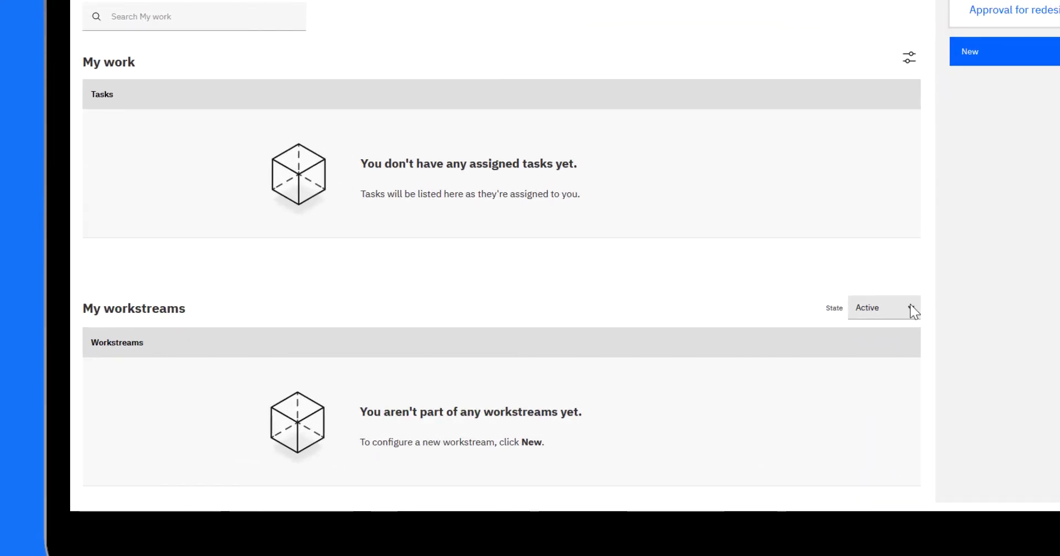
left_click(703, 347)
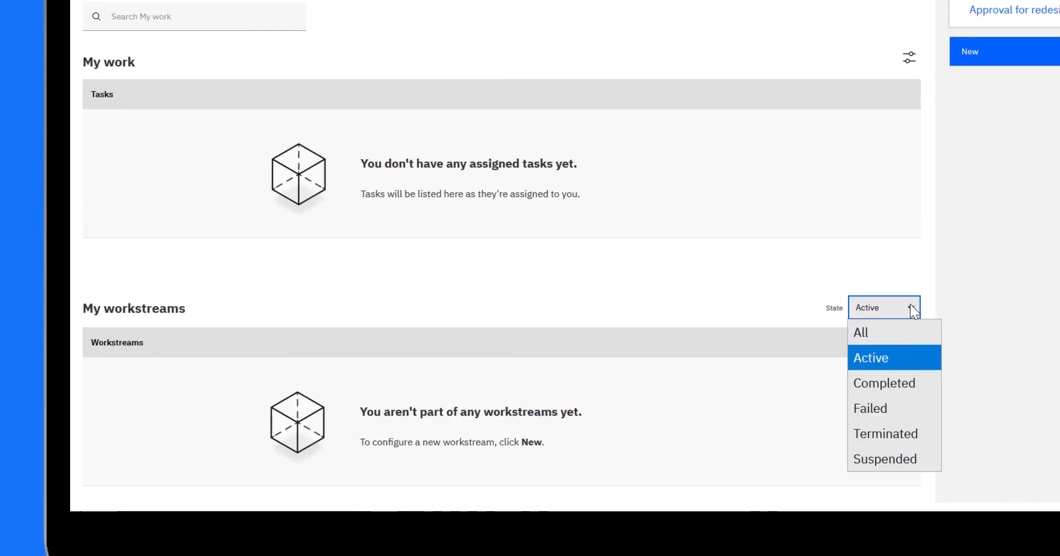
left_click(882, 383)
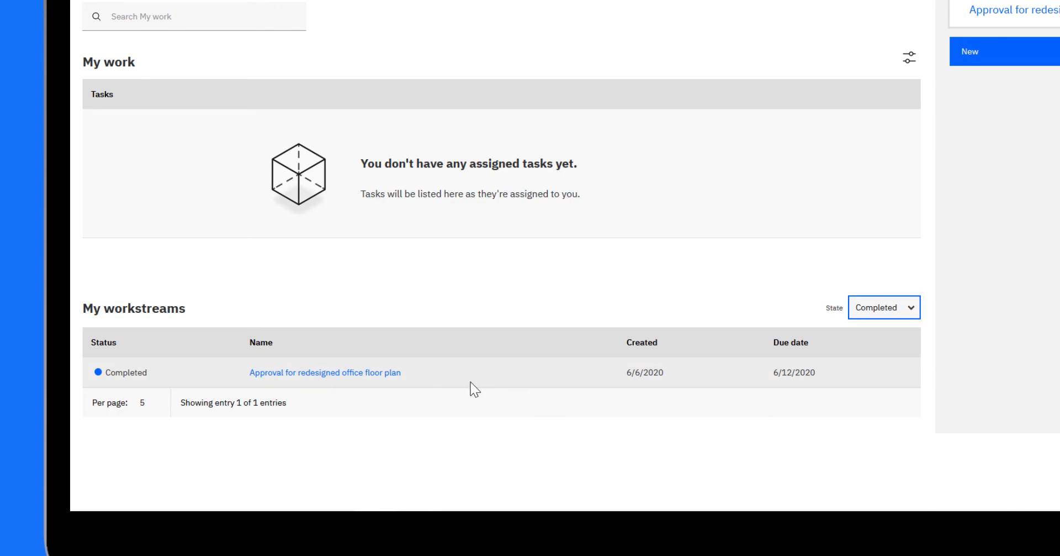
Step: Open the completed floor-plan workstream and expand its approval activity down to the comments
left_click(360, 373)
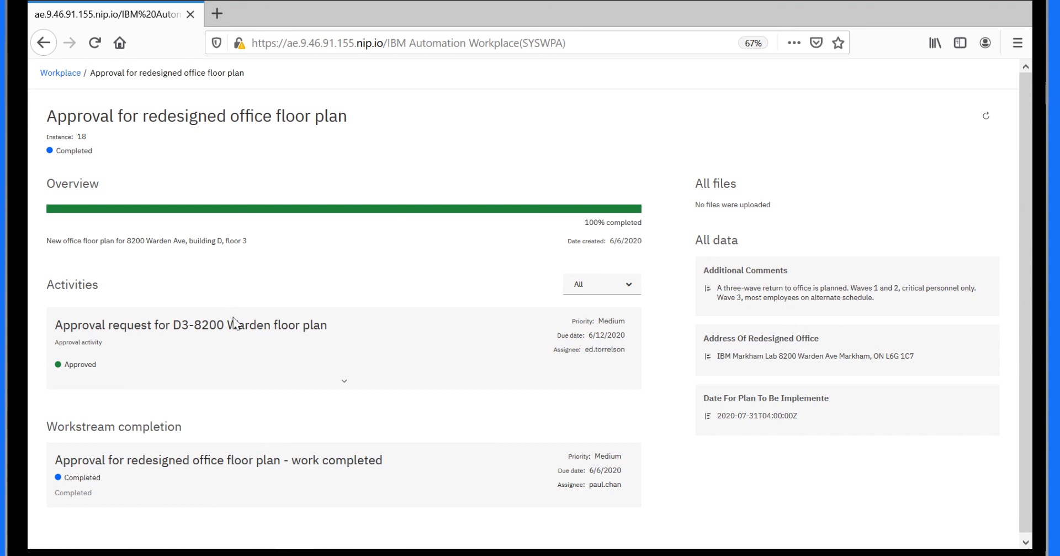
left_click(342, 360)
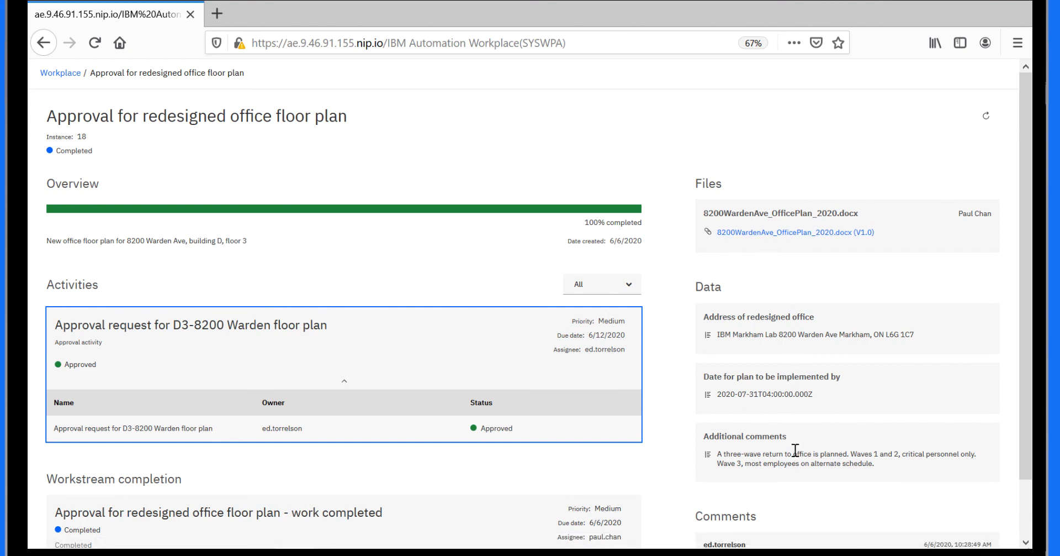
scroll(1026, 424, "down", 2)
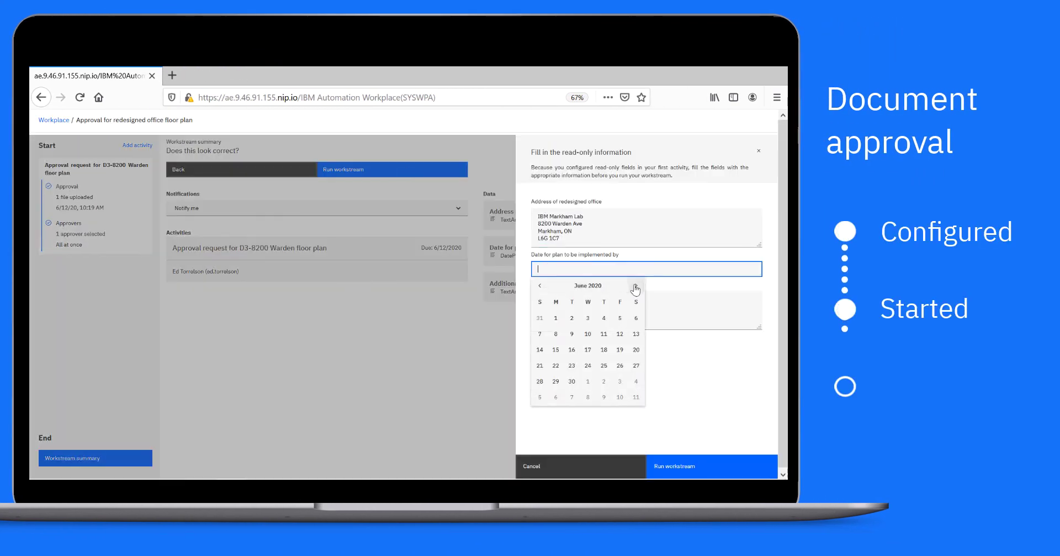
left_click(635, 286)
left_click(620, 381)
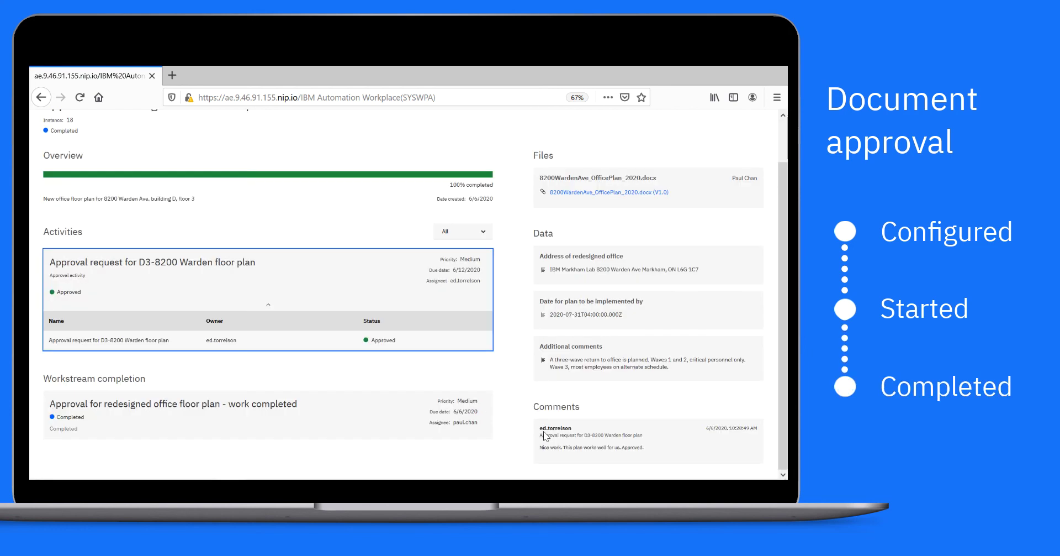